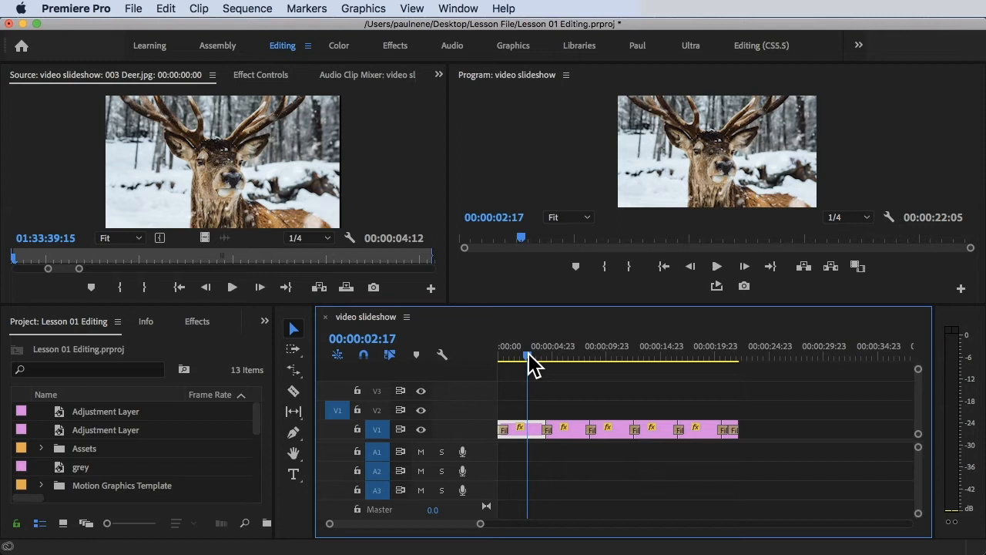
# Step: Switch to the Graphics workspace and look over its source, program, timeline and project areas
pyautogui.click(466, 177)
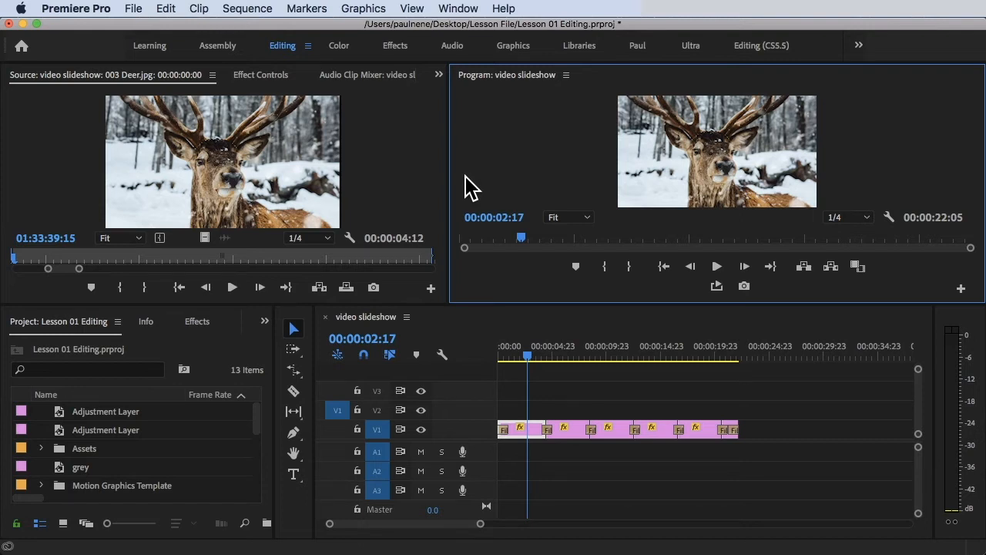
pyautogui.click(514, 46)
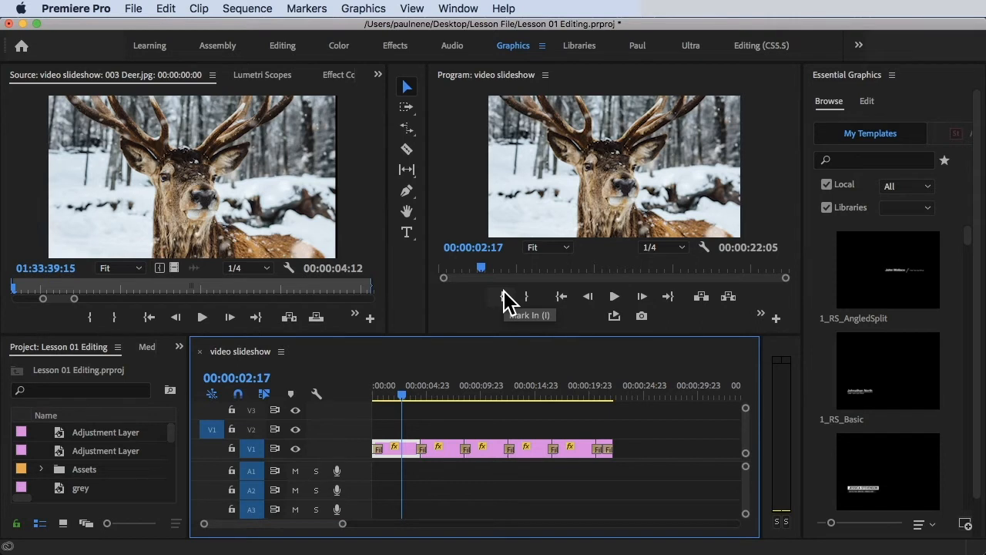
pyautogui.click(159, 131)
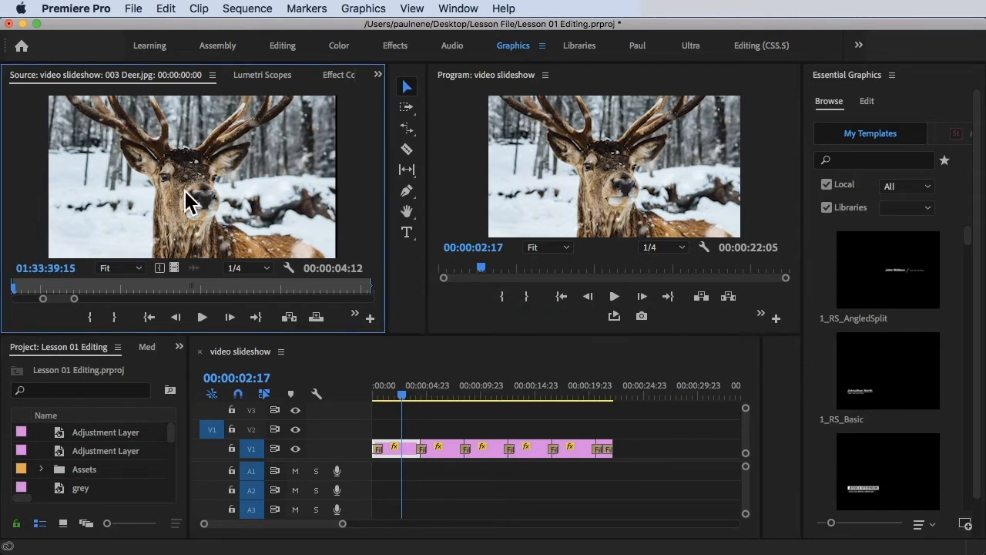
pyautogui.click(620, 179)
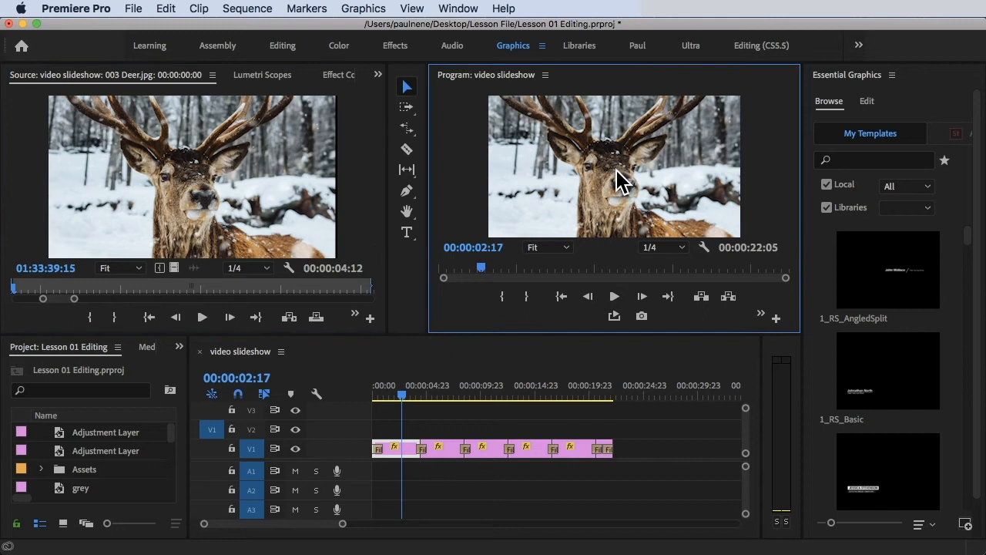
pyautogui.click(437, 385)
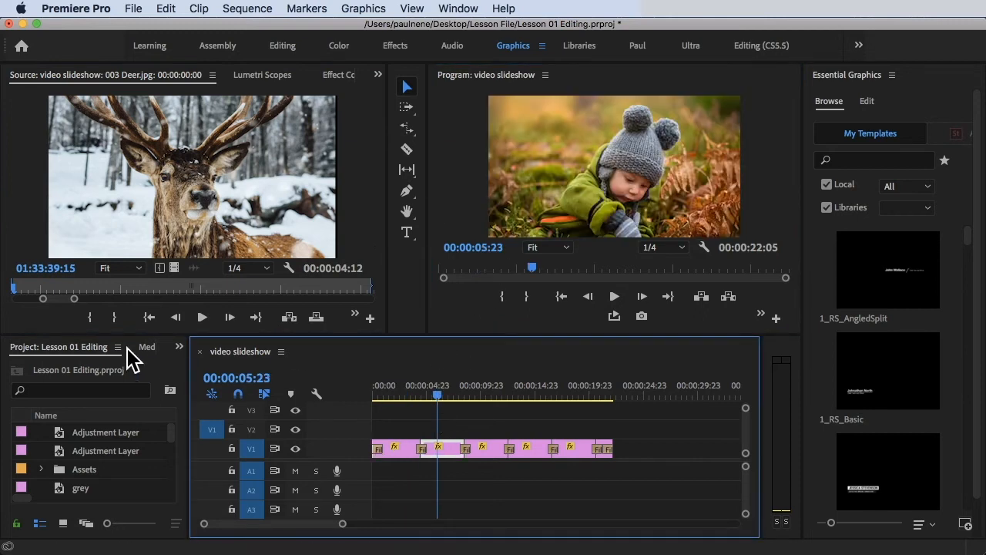
pyautogui.click(82, 347)
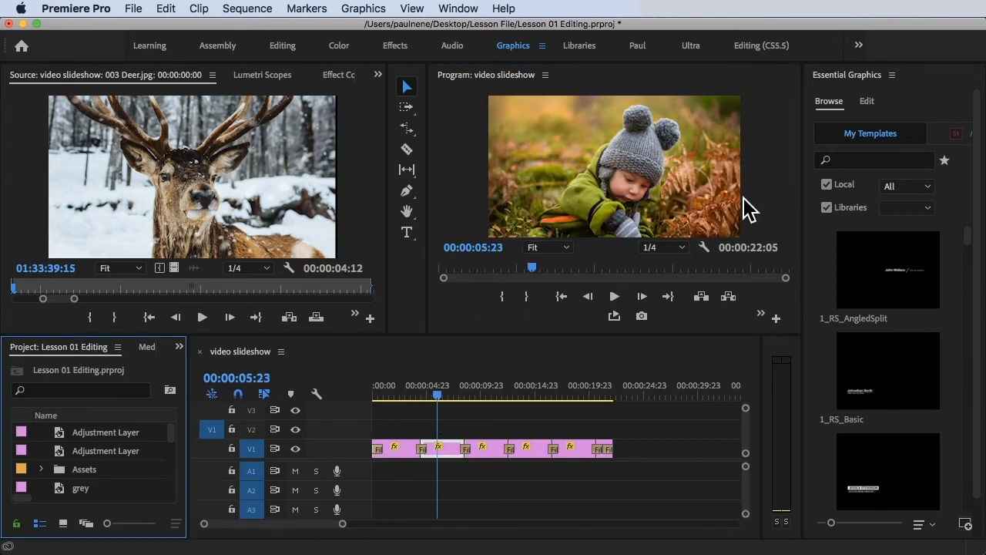
# Step: Add the 1_RS_AngledSplit motion graphics template to track V2 at the start of the video slideshow sequence
pyautogui.click(844, 75)
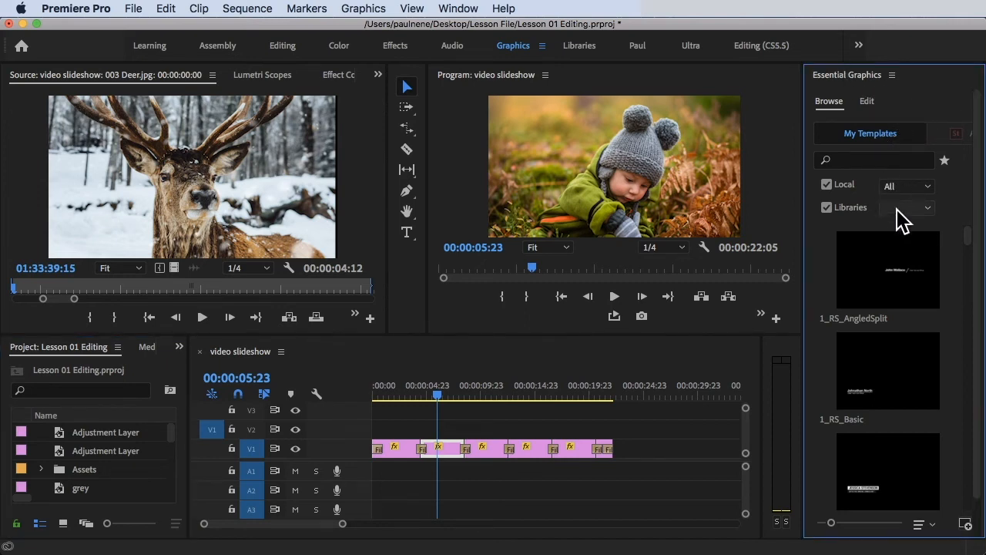
pyautogui.scroll(-4, 880, 317)
pyautogui.scroll(2, 880, 317)
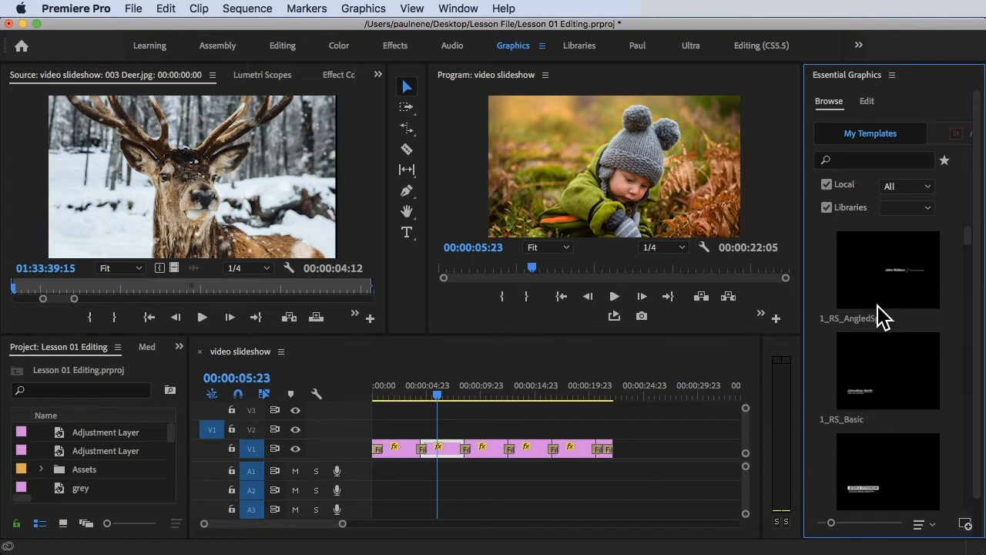
pyautogui.moveTo(884, 298)
pyautogui.click(903, 281)
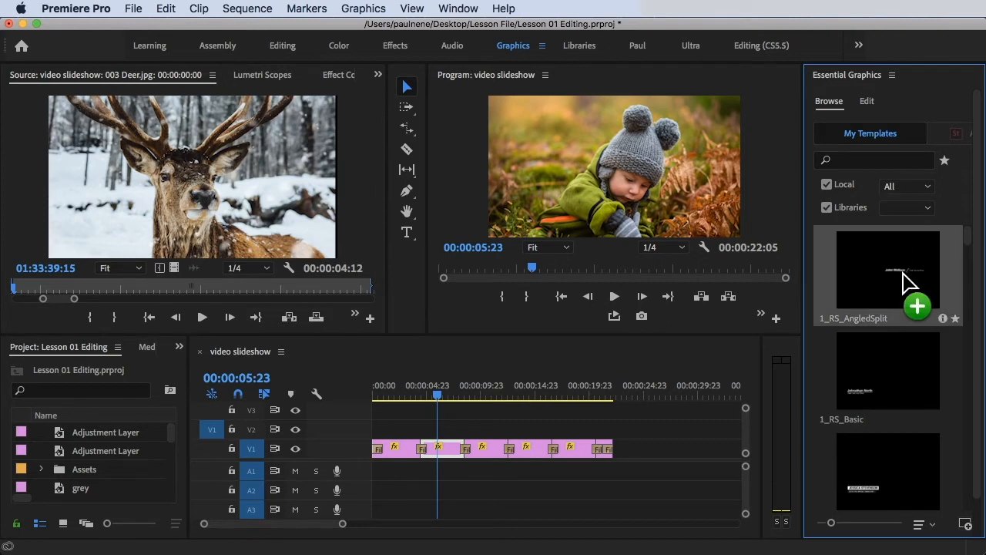
pyautogui.moveTo(908, 285); pyautogui.dragTo(387, 426)
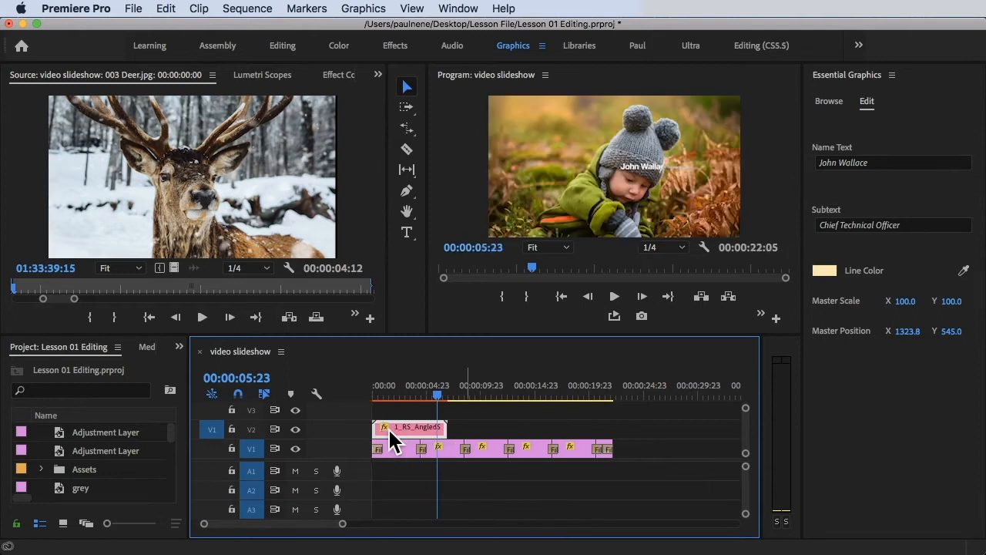
# Step: Park the playhead at 00:00:03:08, open the title clip in the source monitor and enter "Sample Graphics" as its name text
pyautogui.moveTo(424, 396); pyautogui.dragTo(408, 391)
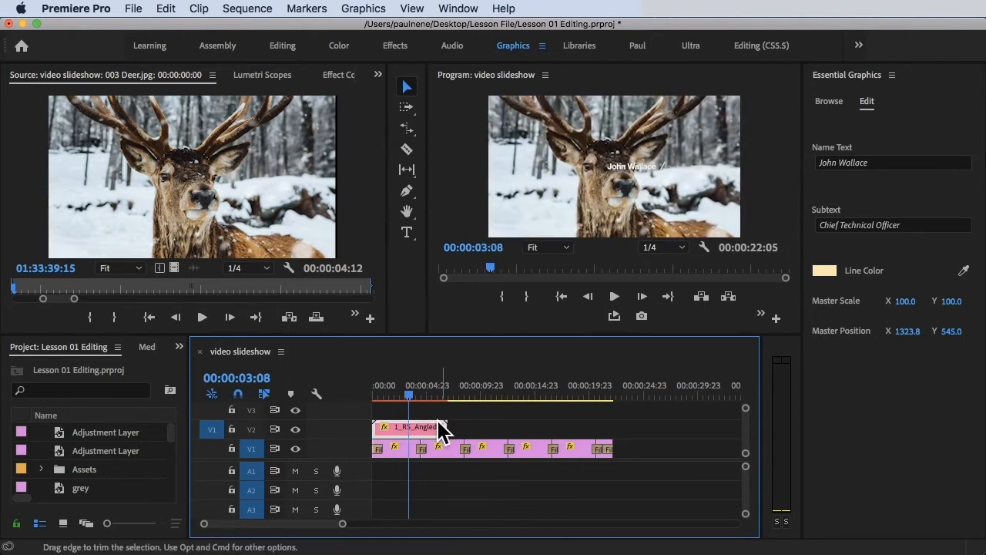
pyautogui.doubleClick(404, 434)
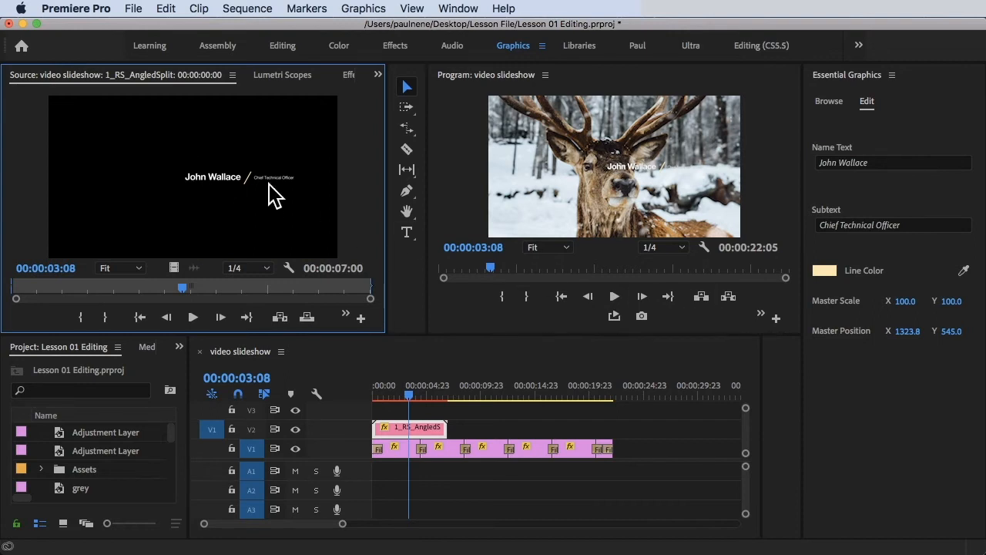
pyautogui.click(866, 108)
pyautogui.click(881, 165)
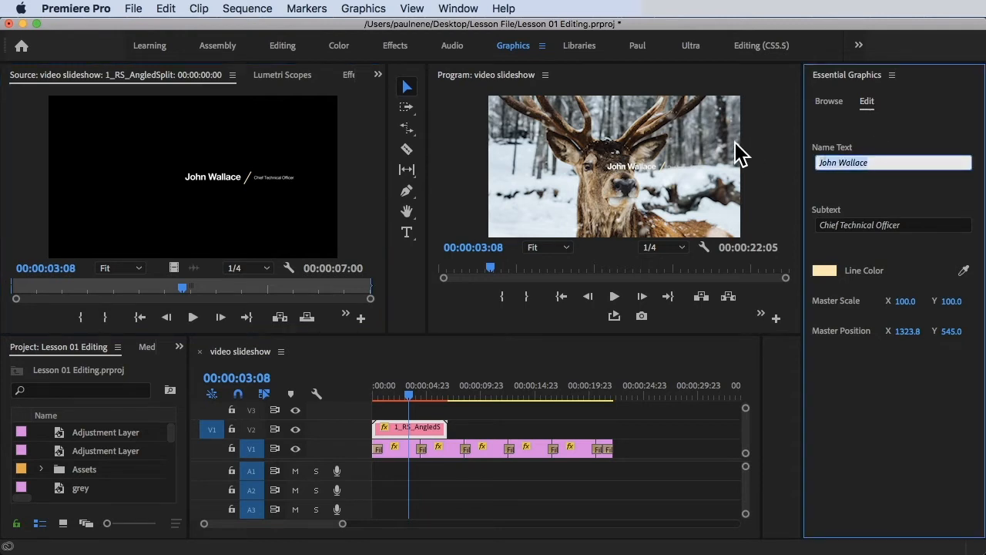
pyautogui.write('Sample Graphics')
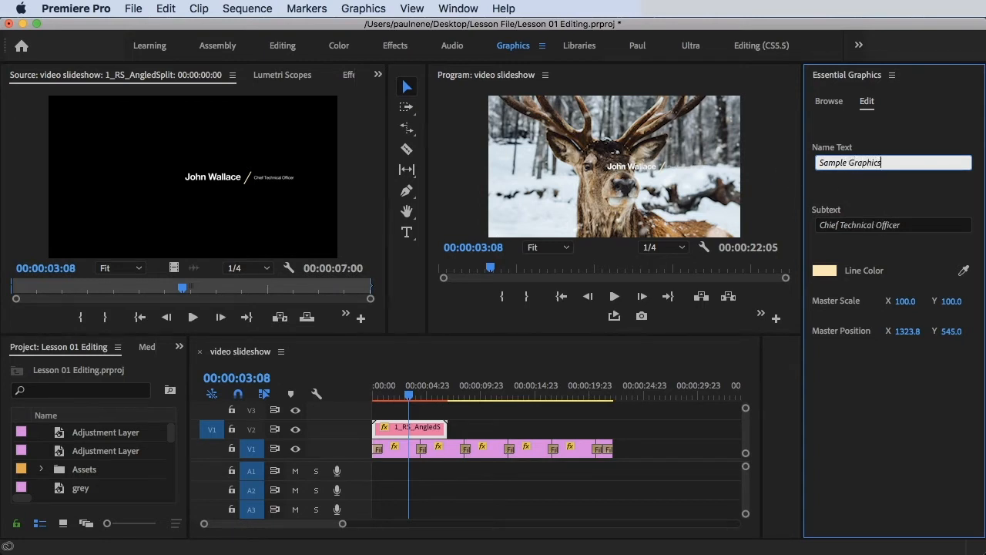
# Step: Replace the title's subtext with "Testing"
pyautogui.click(930, 230)
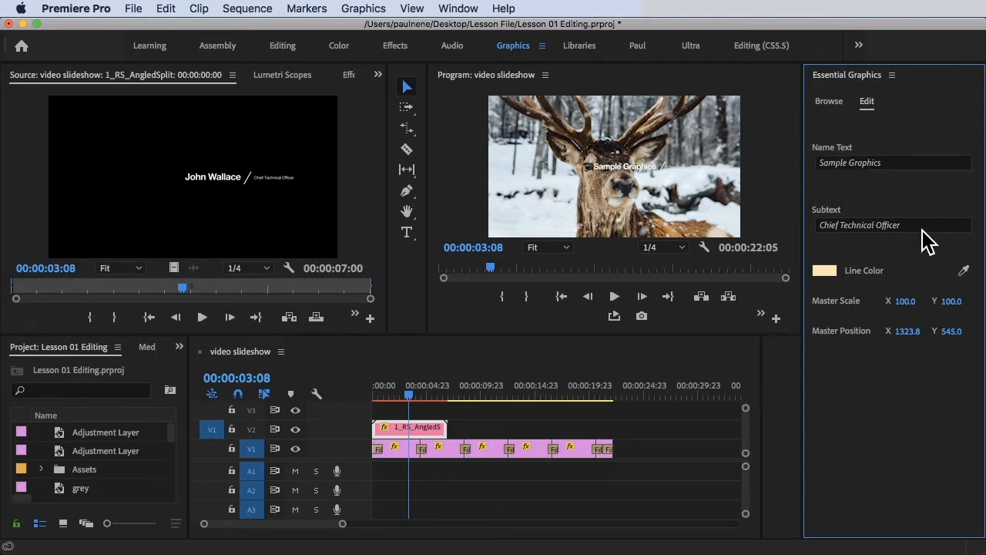
pyautogui.click(863, 226)
pyautogui.moveTo(927, 226); pyautogui.dragTo(760, 217)
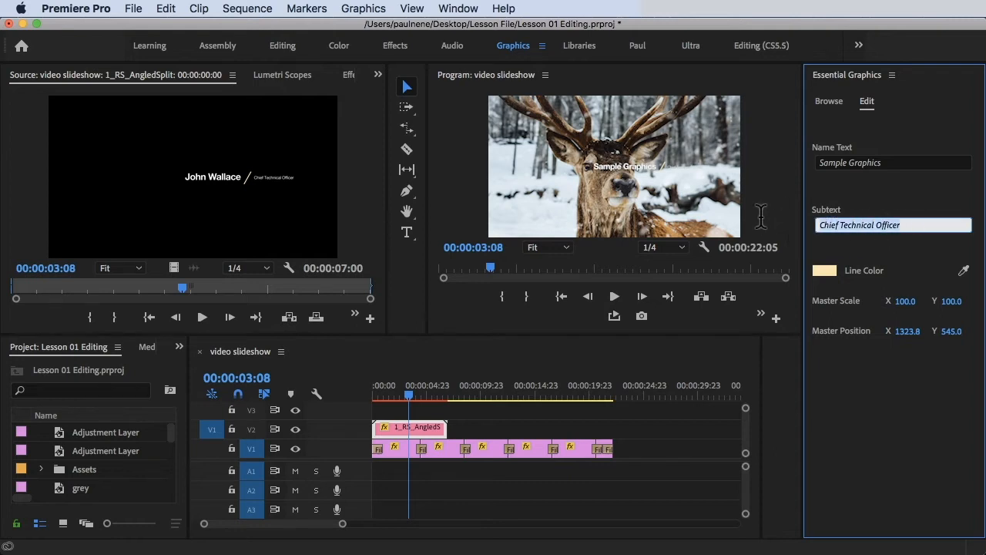
pyautogui.write('Testing')
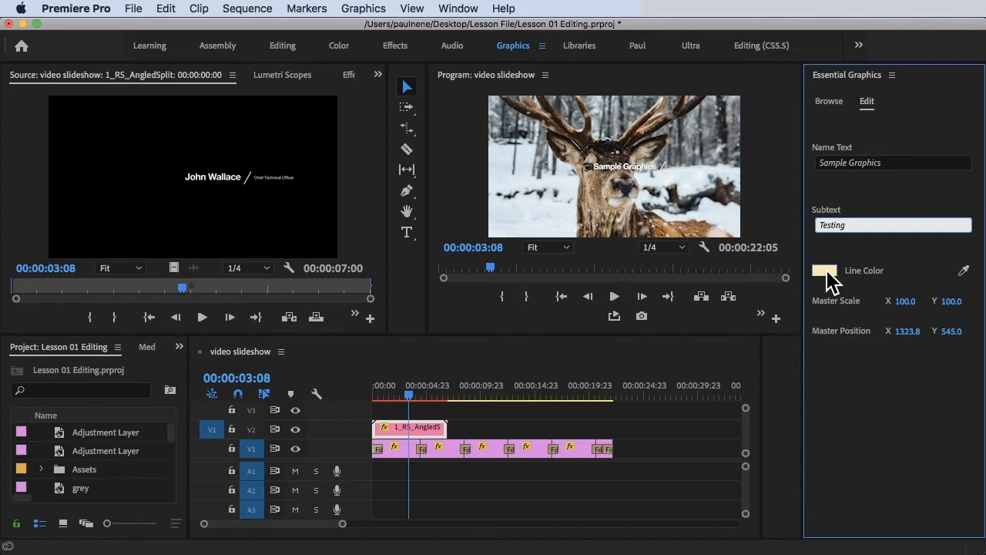
# Step: Change the title's line color to blue, hex 0033E5
pyautogui.click(966, 272)
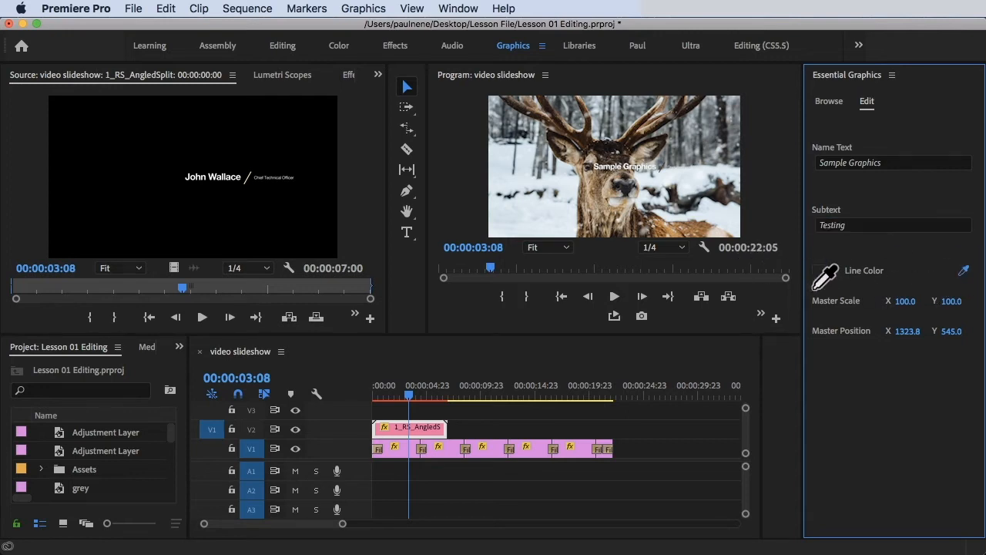
pyautogui.click(838, 276)
pyautogui.click(824, 271)
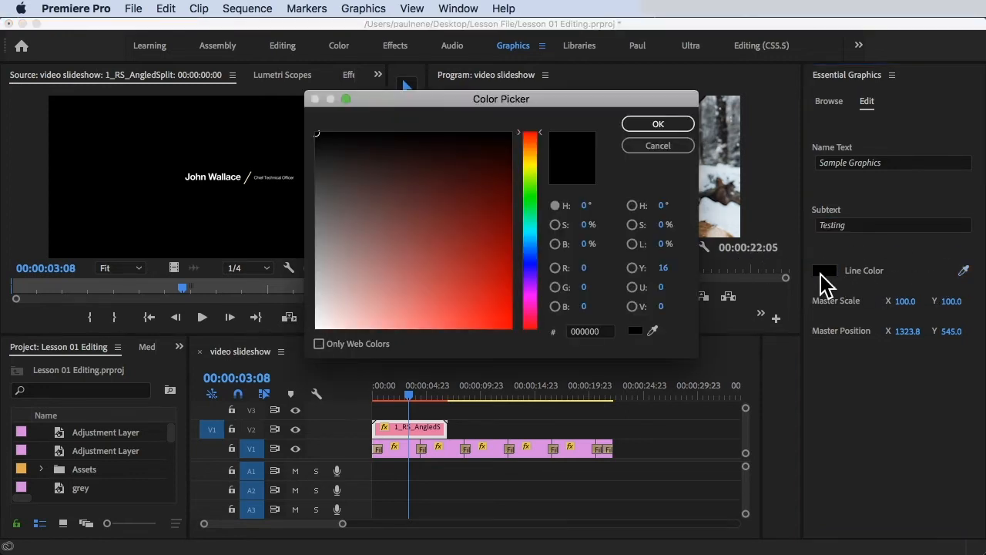
pyautogui.moveTo(447, 236); pyautogui.dragTo(500, 285)
pyautogui.click(530, 255)
pyautogui.moveTo(471, 254); pyautogui.dragTo(504, 301)
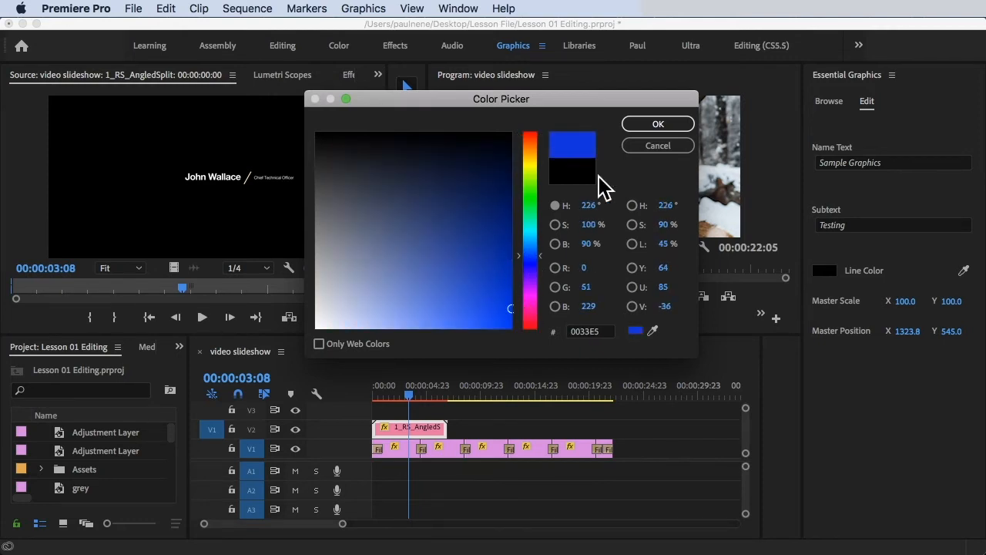
pyautogui.click(659, 125)
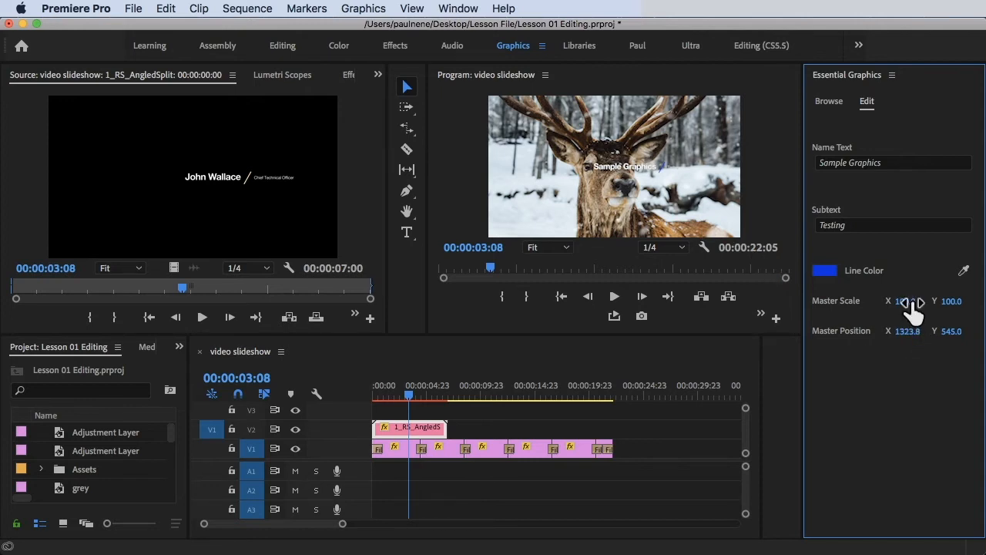
# Step: Scale the title to 158 and set its master position to X 1251.8, Y 548
pyautogui.moveTo(911, 304); pyautogui.dragTo(959, 307)
pyautogui.moveTo(902, 333); pyautogui.dragTo(950, 333)
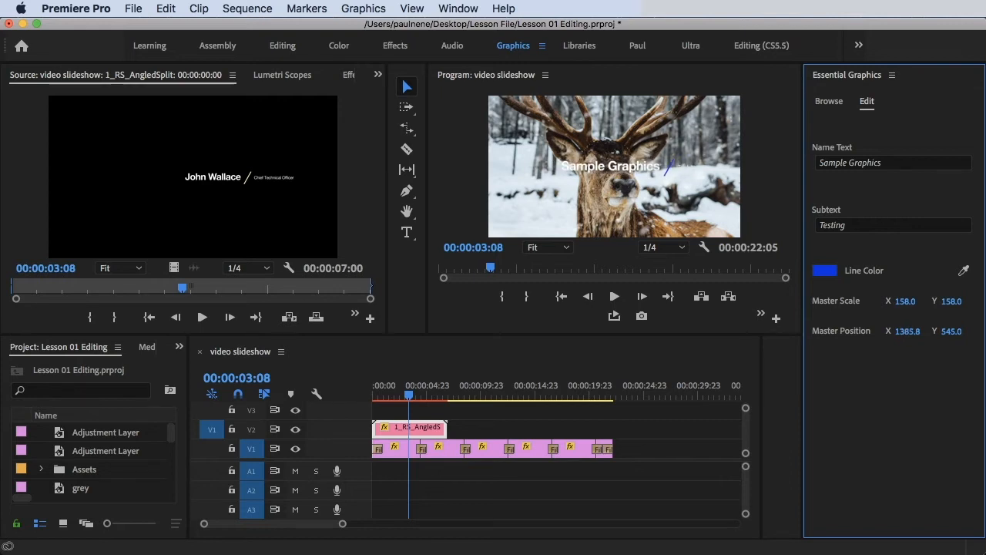
pyautogui.moveTo(866, 333); pyautogui.dragTo(847, 333)
pyautogui.moveTo(963, 332); pyautogui.dragTo(882, 331)
pyautogui.moveTo(951, 332)
pyautogui.mouseDown()
pyautogui.moveTo(985, 331)
pyautogui.moveTo(953, 331)
pyautogui.mouseUp()
pyautogui.click(597, 173)
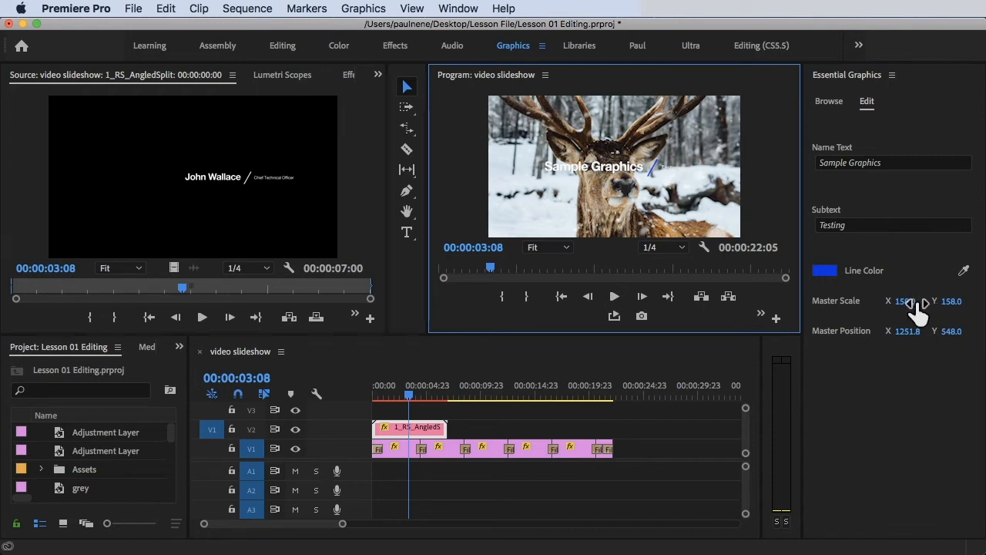
# Step: Enlarge the title's master scale to 229 and shift its master position X to 1572.8
pyautogui.moveTo(904, 302); pyautogui.dragTo(923, 302)
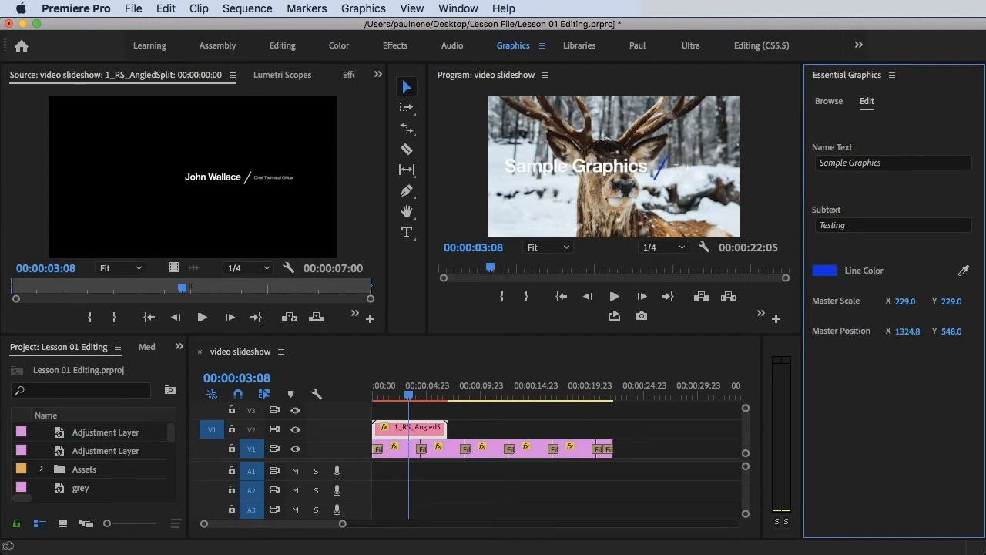
pyautogui.moveTo(907, 331); pyautogui.dragTo(908, 331)
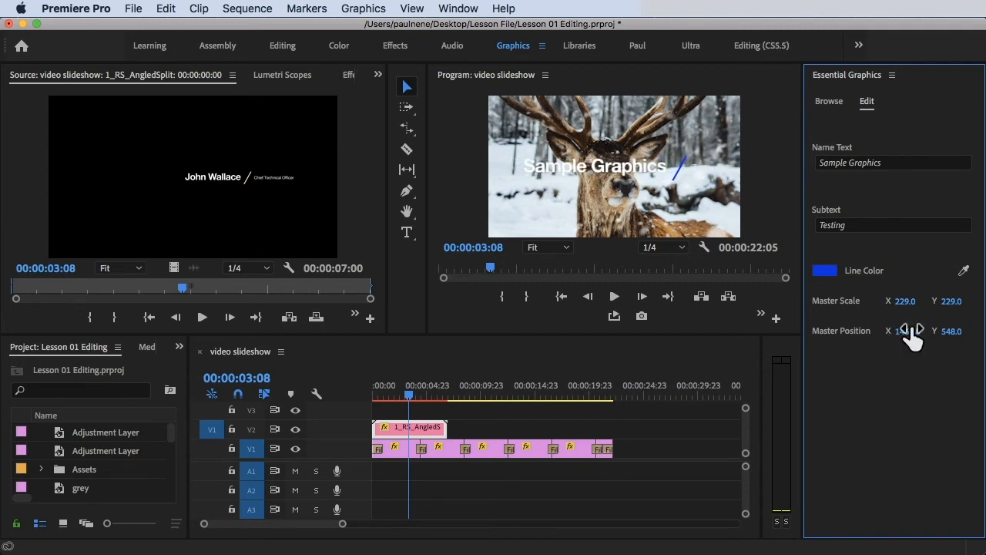
pyautogui.moveTo(907, 331); pyautogui.dragTo(910, 331)
# Step: Play the sequence from the start to preview the title animation
pyautogui.moveTo(411, 395); pyautogui.dragTo(329, 392)
pyautogui.press('space')
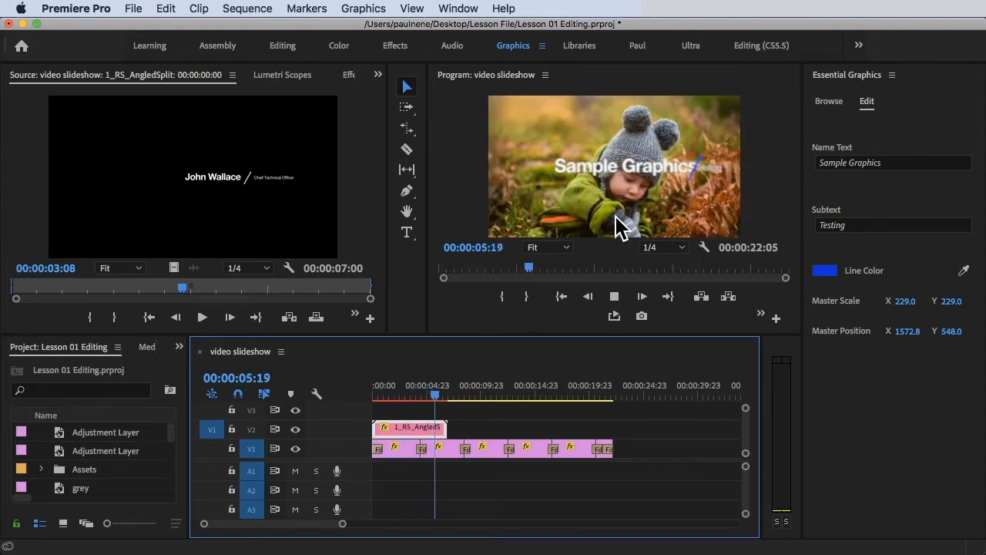
pyautogui.click(413, 397)
# Step: Move the title clip on V2 to start at 00:00:04:12, over the second photo, and play that section
pyautogui.moveTo(400, 429); pyautogui.dragTo(461, 433)
pyautogui.moveTo(440, 396); pyautogui.dragTo(436, 395)
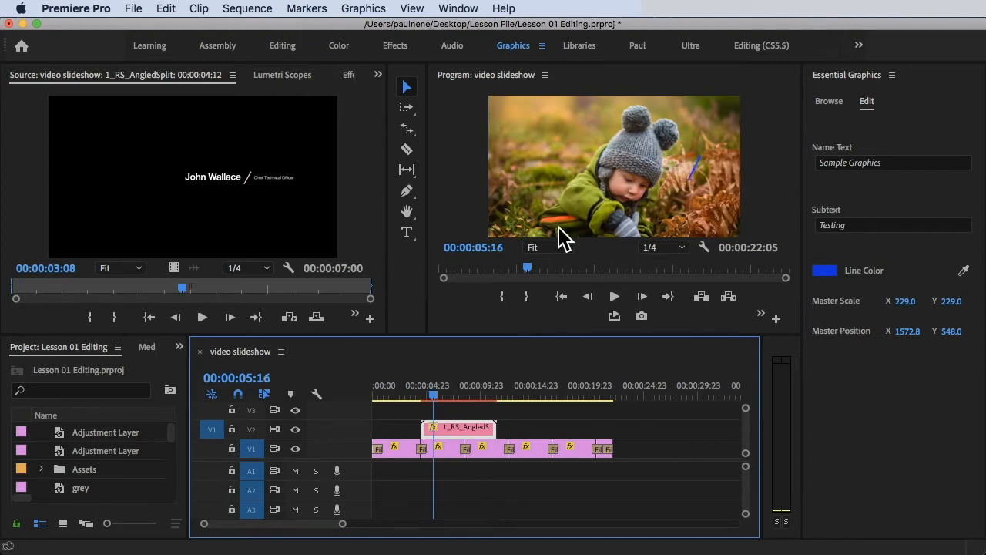
pyautogui.click(409, 393)
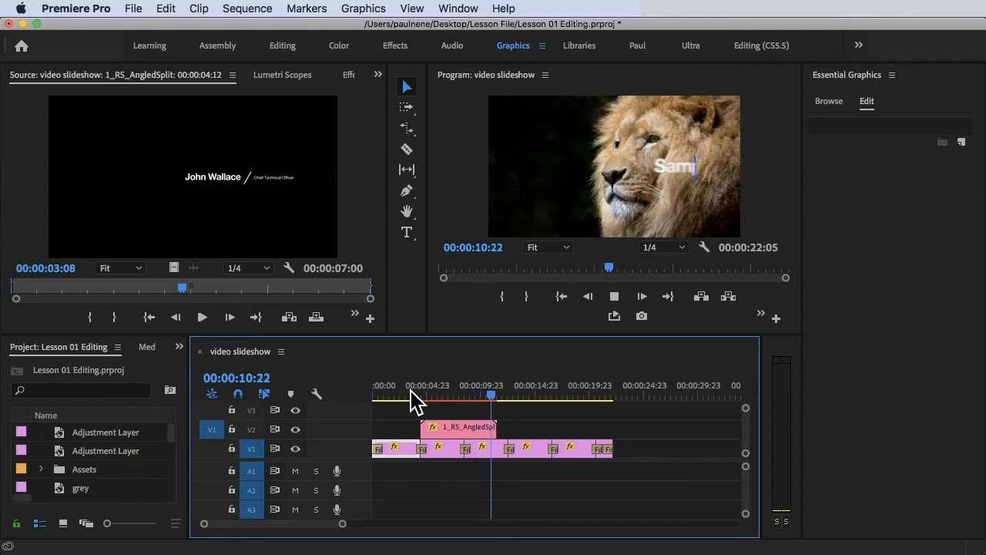
pyautogui.press('space')
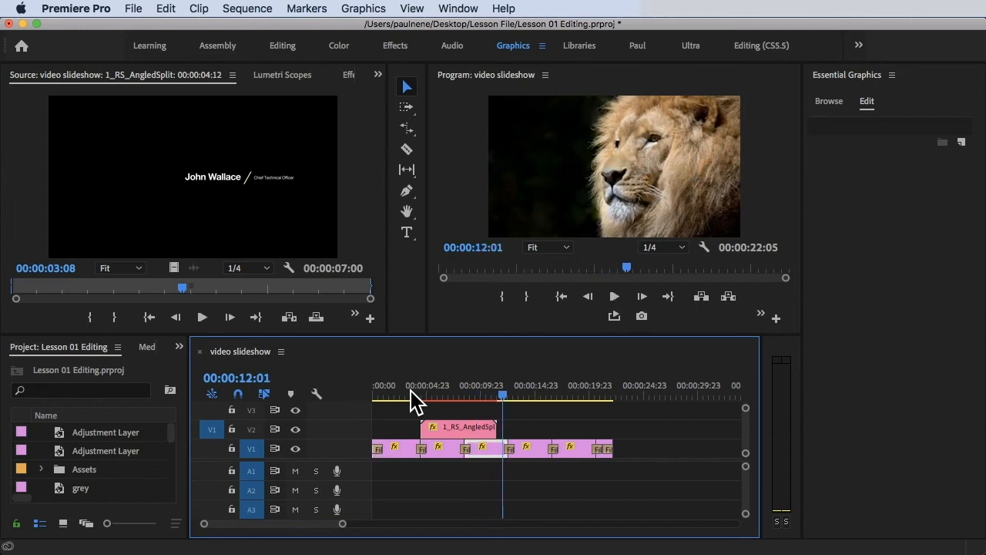
# Step: Shorten the title clip to a duration of 00:00:04:05 with Speed/Duration
pyautogui.moveTo(451, 394)
pyautogui.mouseDown()
pyautogui.moveTo(456, 379)
pyautogui.moveTo(415, 379)
pyautogui.moveTo(445, 383)
pyautogui.mouseUp()
pyautogui.click(473, 425)
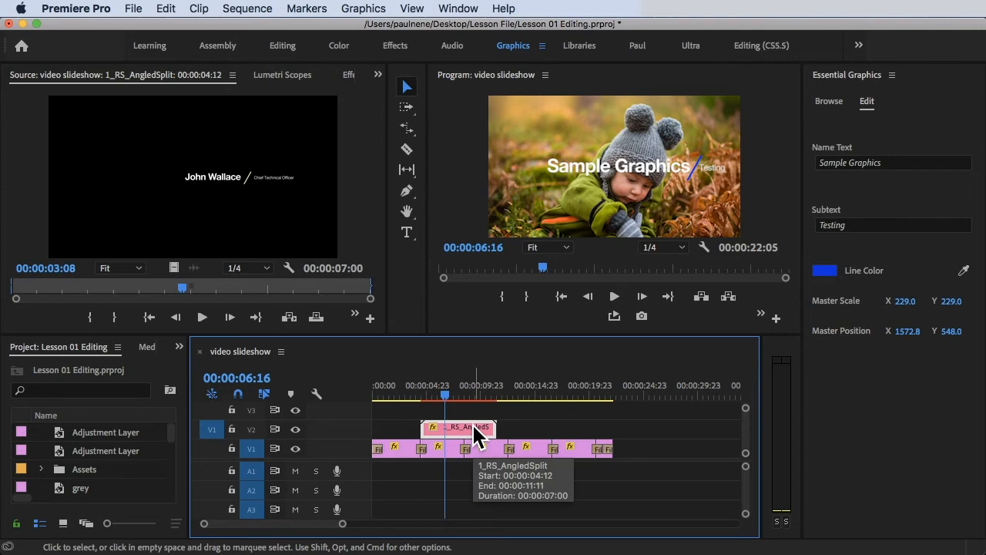
pyautogui.press('super+r')
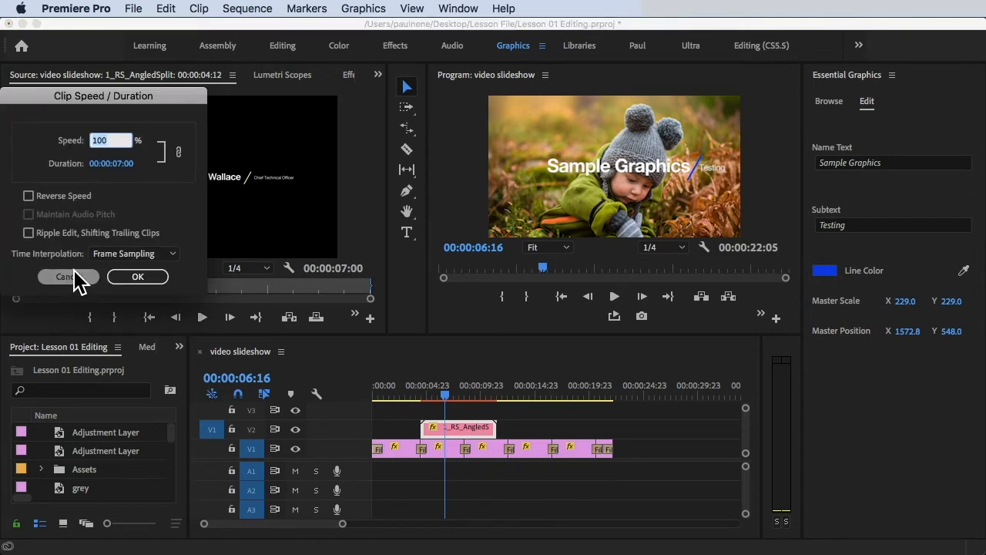
pyautogui.click(75, 277)
pyautogui.rightClick(463, 425)
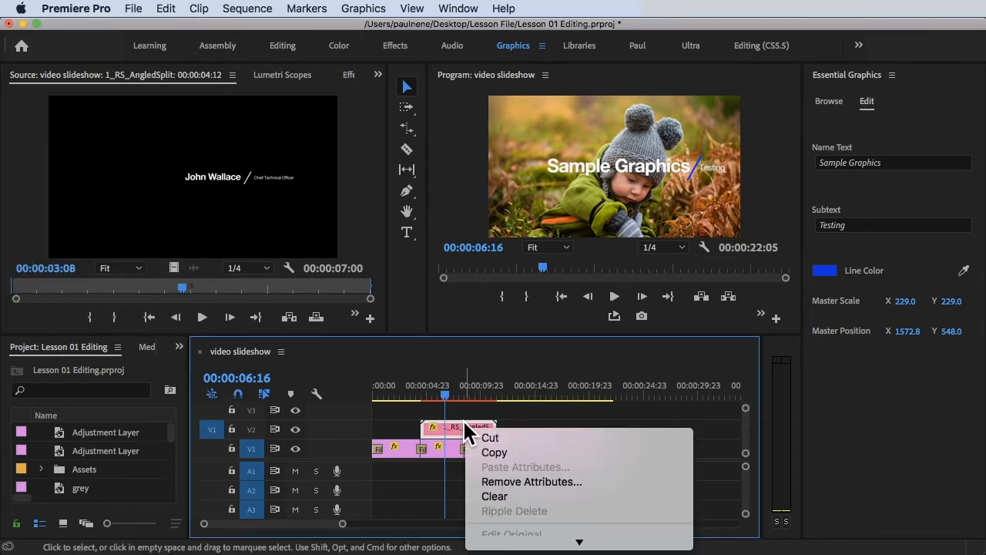
pyautogui.scroll(-10, 493, 497)
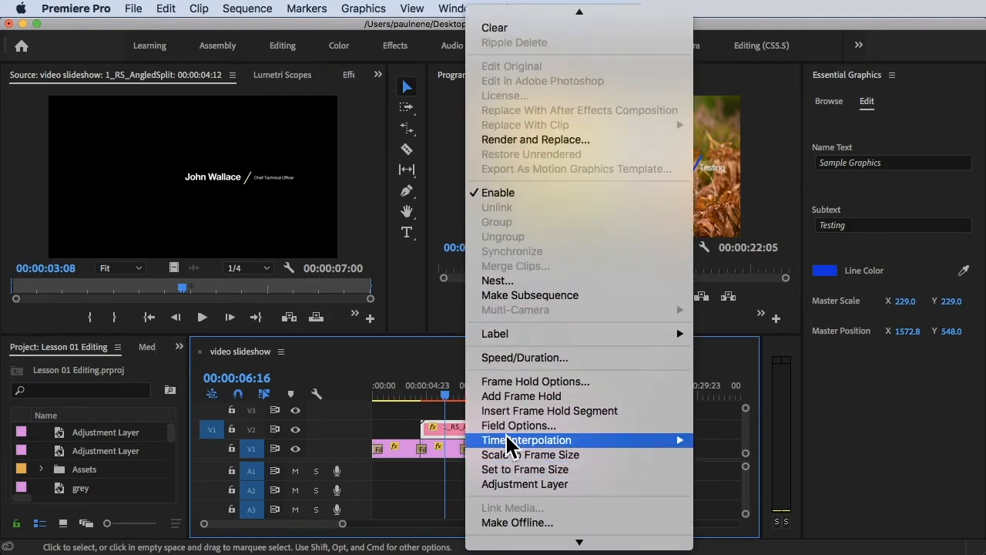
pyautogui.click(531, 362)
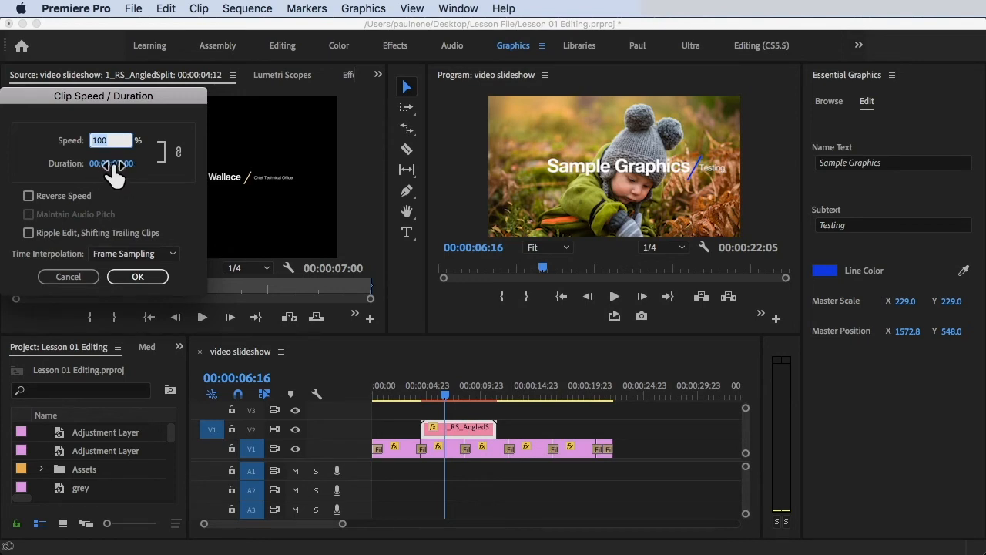
pyautogui.moveTo(114, 165)
pyautogui.mouseDown()
pyautogui.moveTo(135, 165)
pyautogui.moveTo(92, 163)
pyautogui.moveTo(109, 172)
pyautogui.mouseUp()
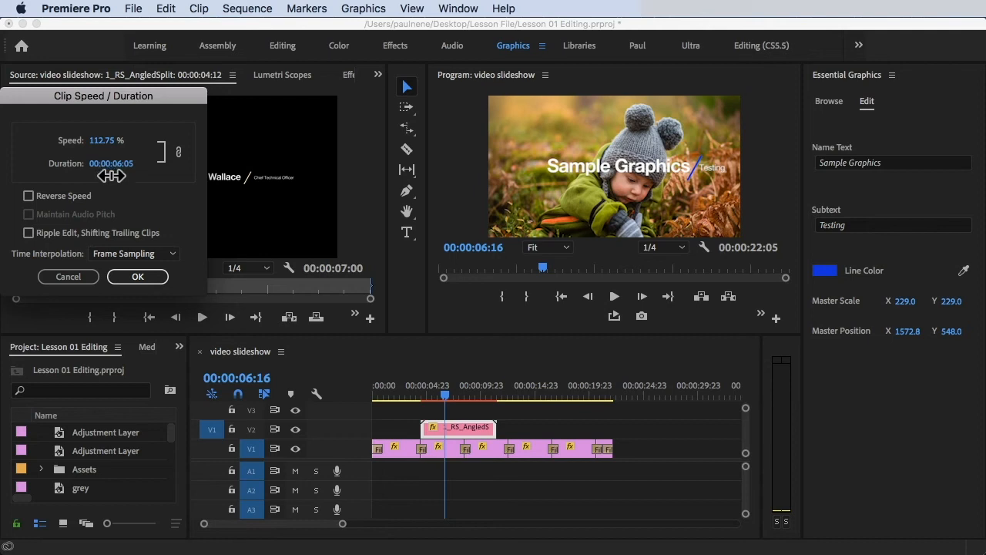
pyautogui.moveTo(113, 174); pyautogui.dragTo(75, 170)
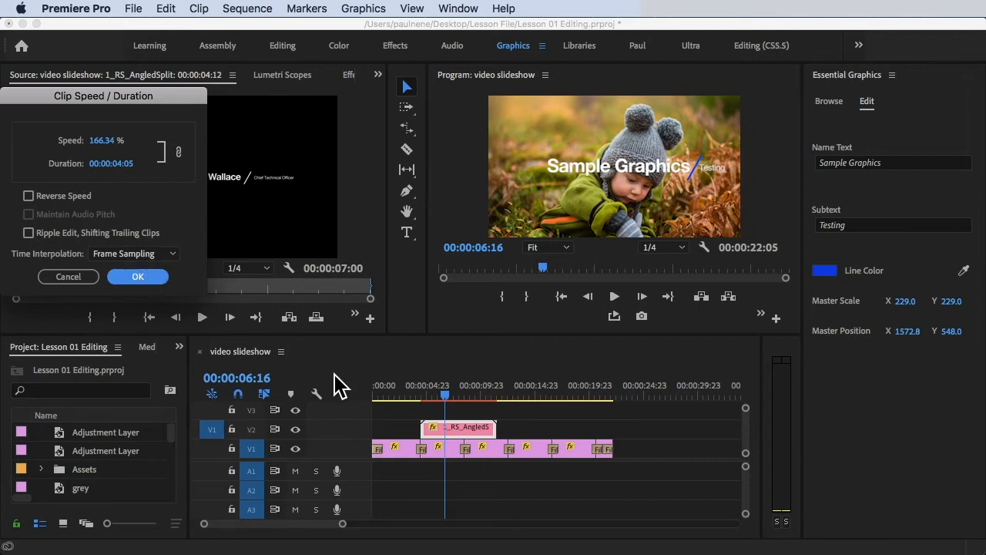
pyautogui.click(142, 277)
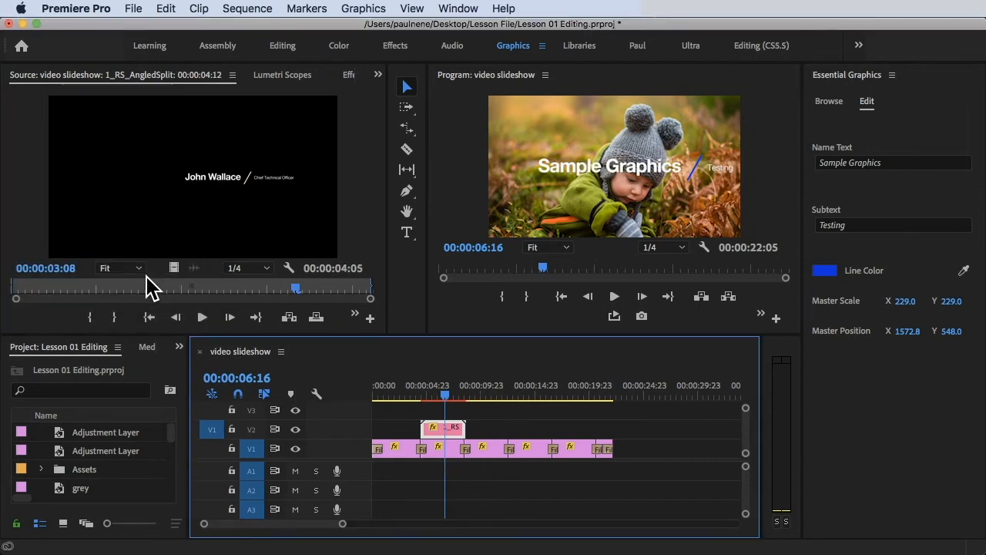
# Step: Play back the shortened title over the second photo and move the playhead to 00:00:11:08
pyautogui.moveTo(449, 394); pyautogui.dragTo(409, 400)
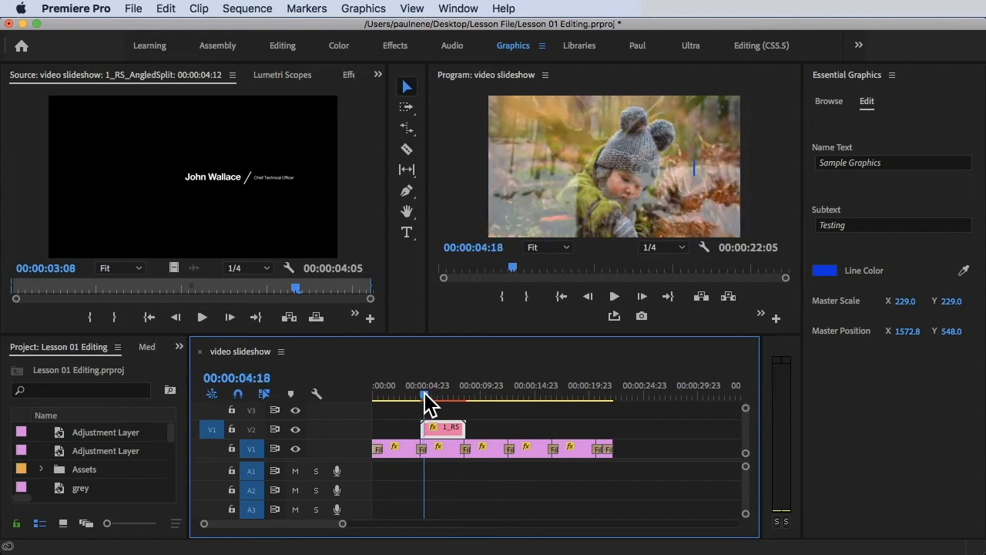
pyautogui.press('space')
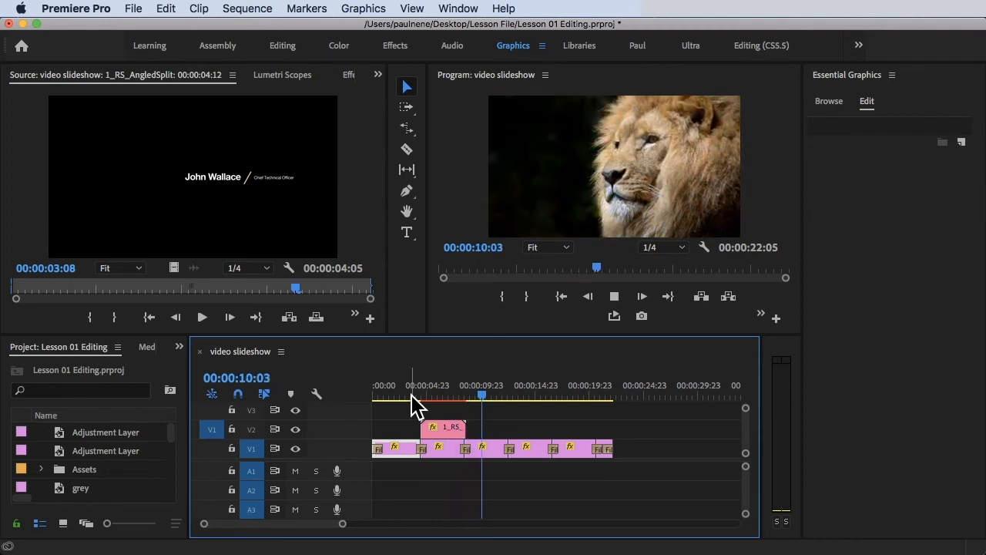
pyautogui.moveTo(425, 400); pyautogui.dragTo(496, 395)
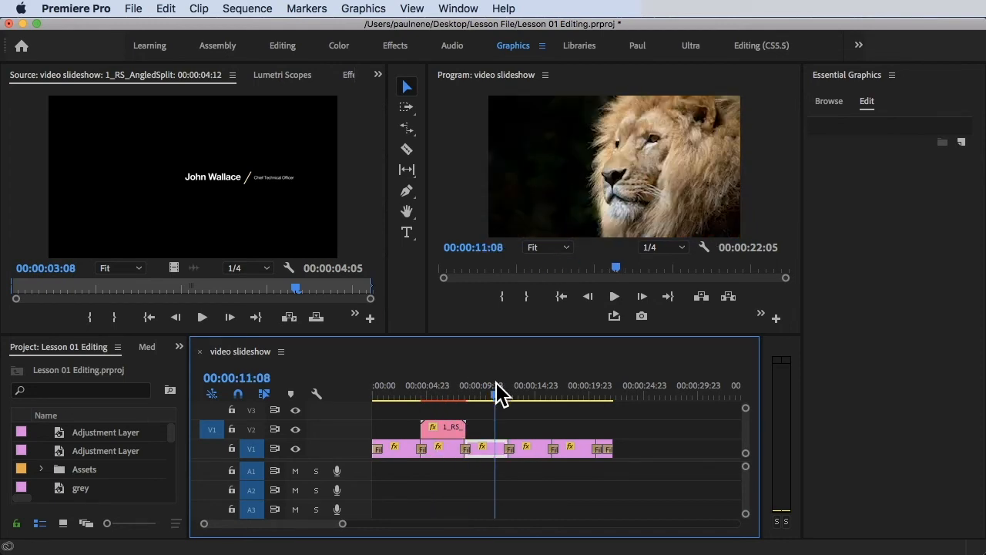